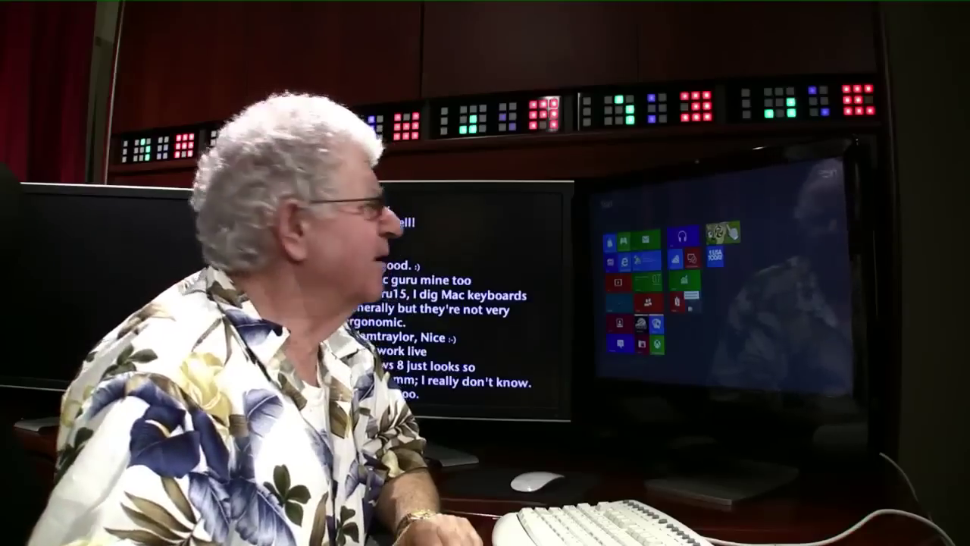
key(super)
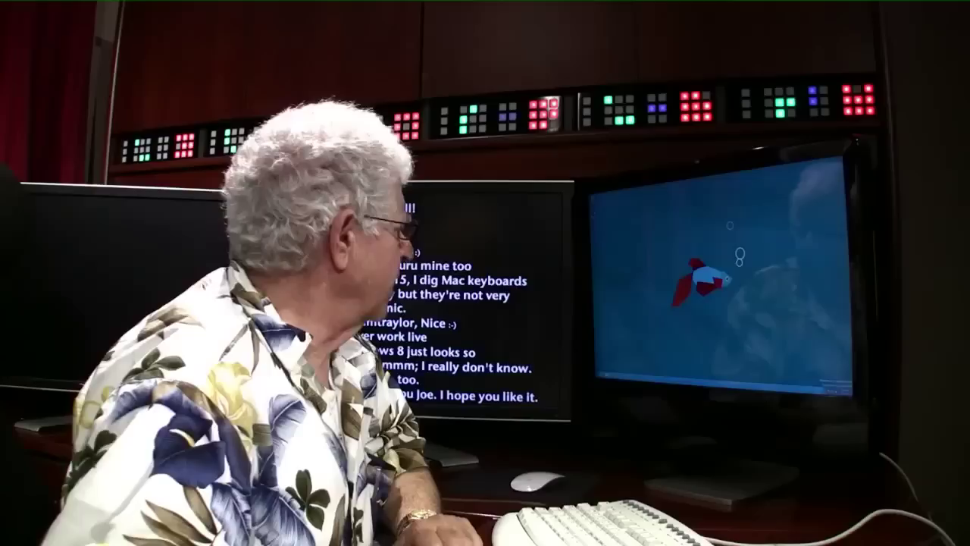
key(super+e)
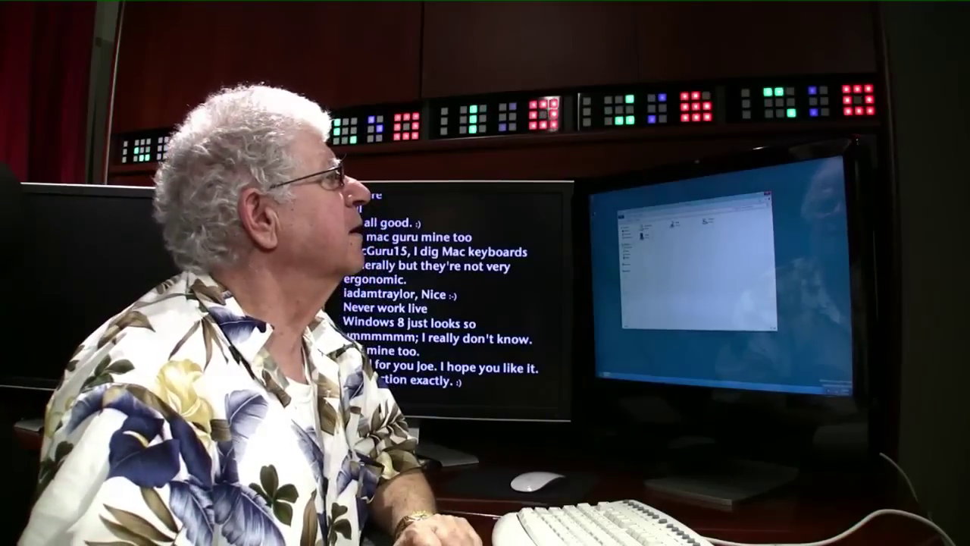
Step: Close the File Explorer window, leaving only the fish-wallpaper desktop
key(alt+F4)
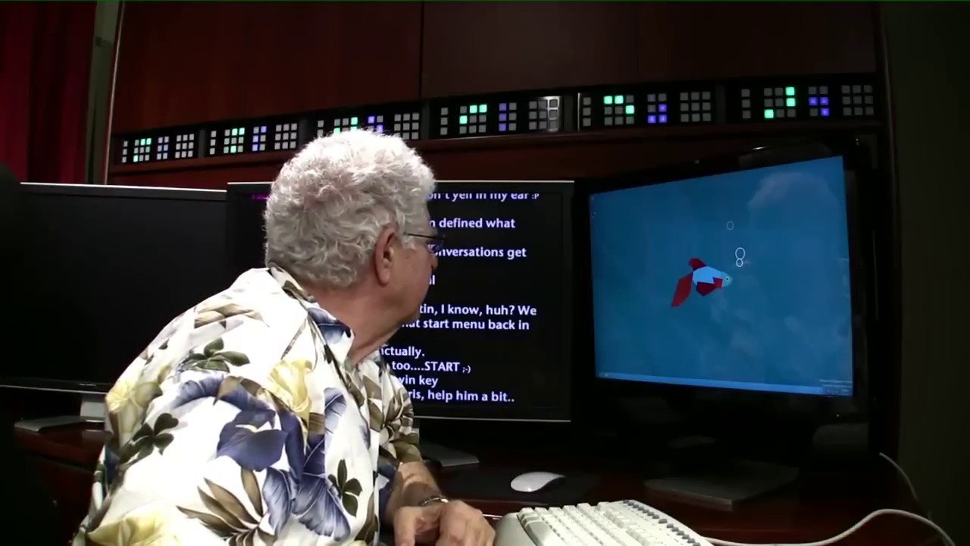
Step: Reopen a File Explorer window on the desktop with Win+E
key(super+e)
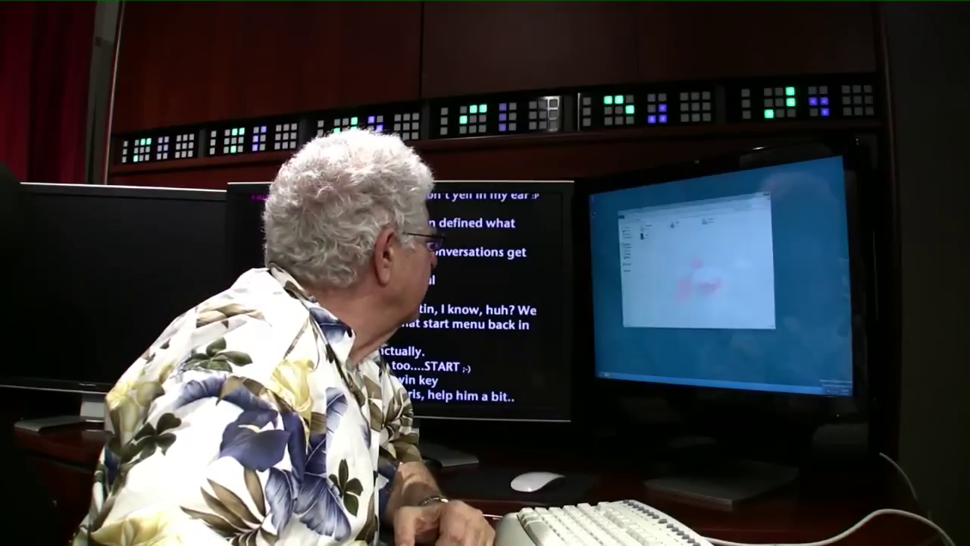